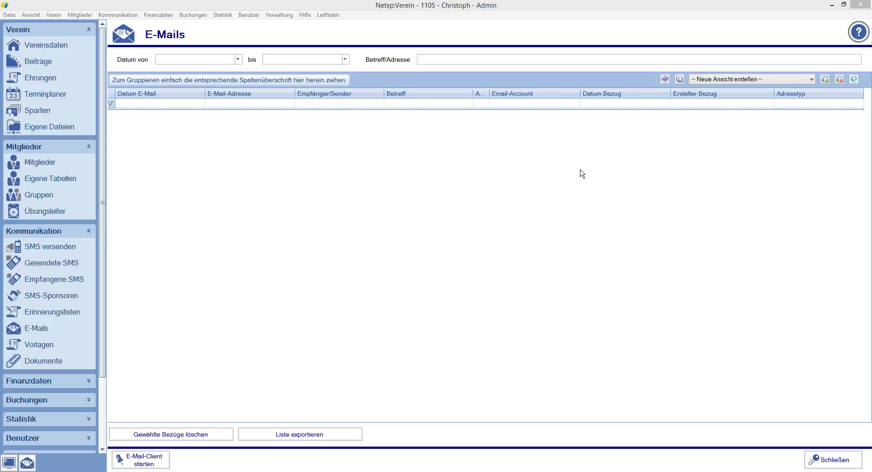
Step: Open the program options under Verwaltung and review the Mitglieder settings, including Eigene Felder, ending on the Verein settings
left_click_drag(103, 275, 107, 359)
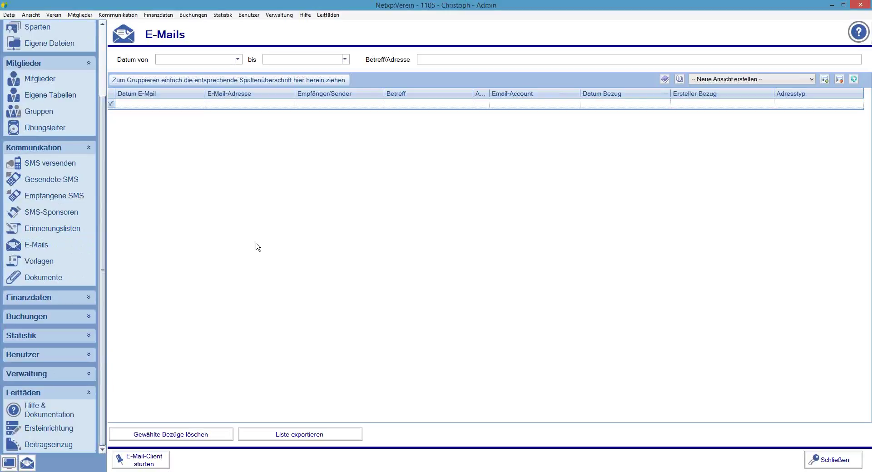
left_click(50, 375)
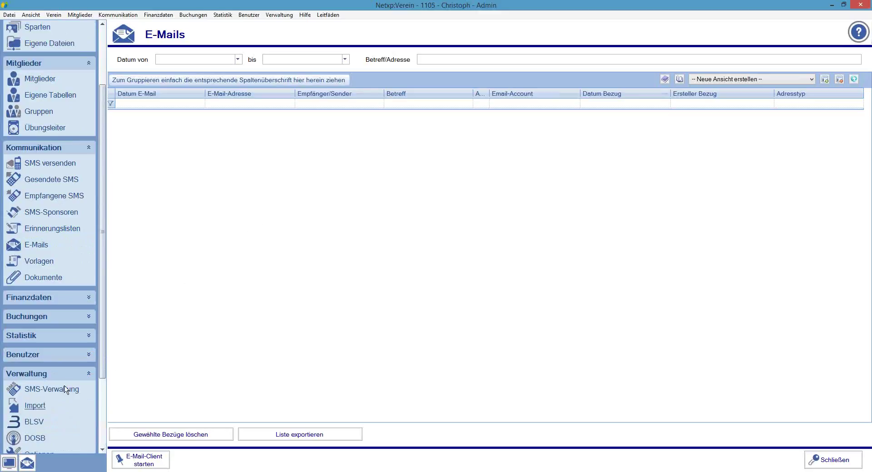
scroll(98, 366, "down", 3)
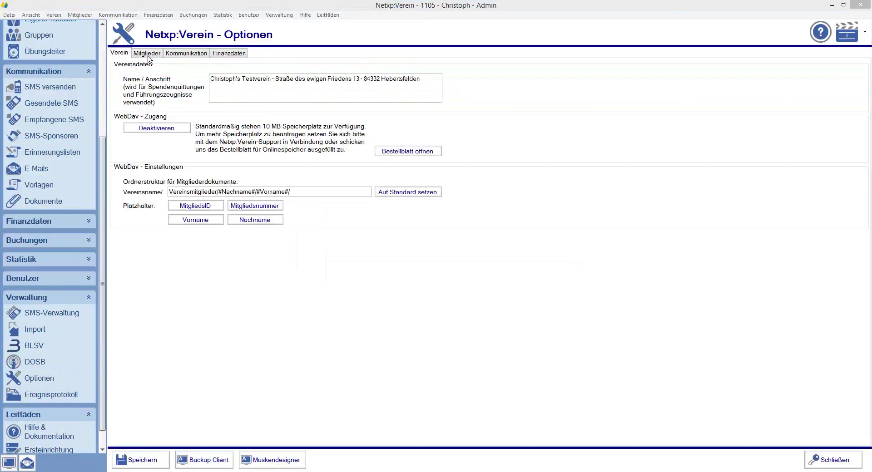
left_click(147, 54)
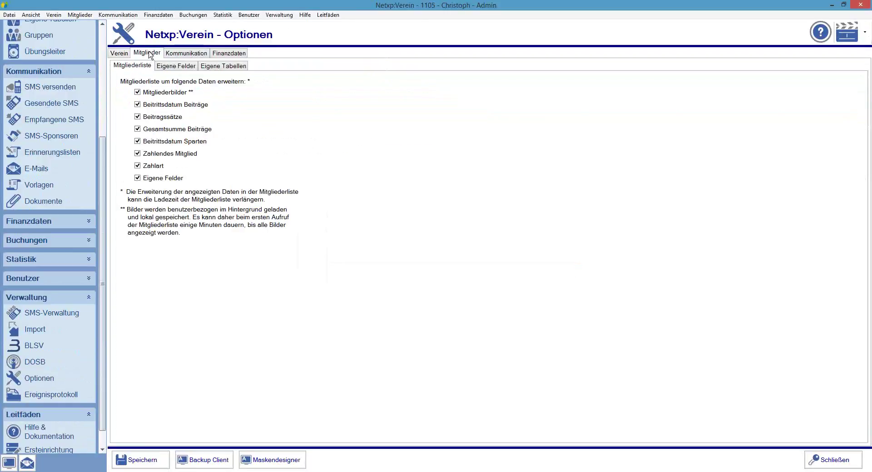
left_click(158, 67)
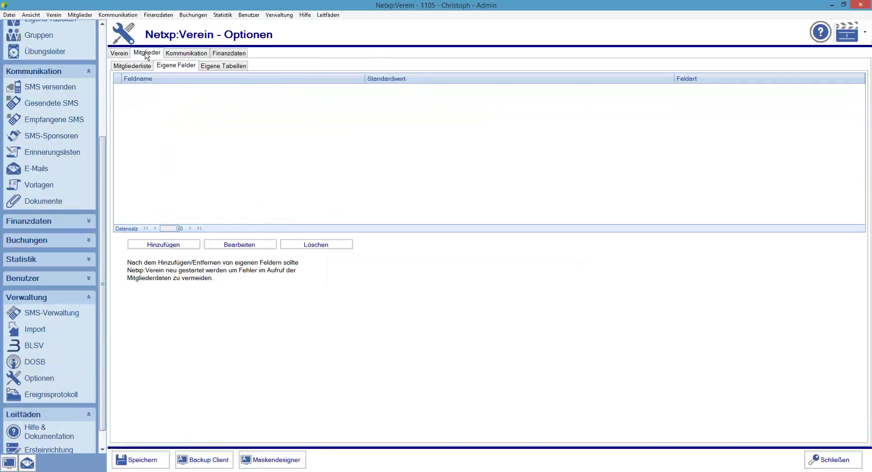
left_click(127, 54)
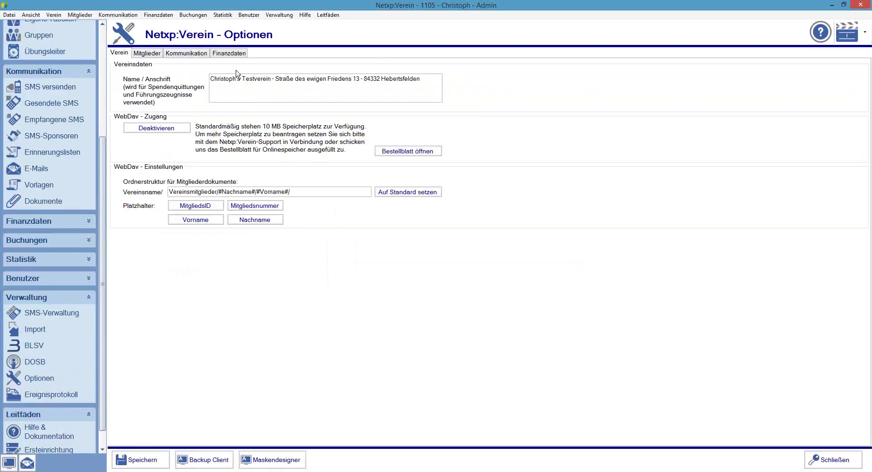
Step: Collapse the Kommunikation, Mitglieder, Verwaltung and Leitfäden groups in the navigation so only Verein stays expanded
left_click(103, 68)
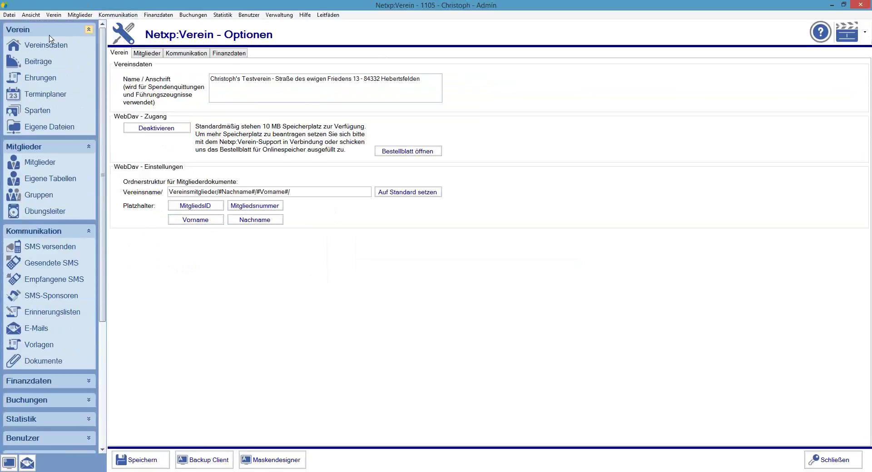
left_click(89, 230)
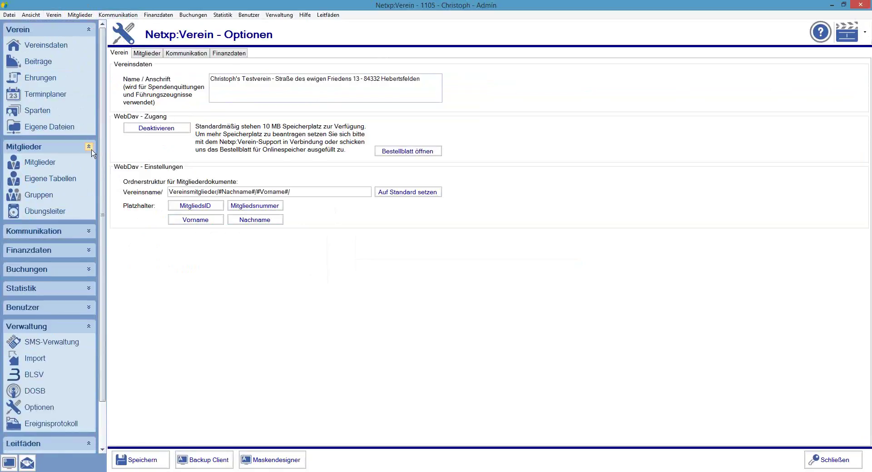
left_click(89, 146)
left_click(97, 262)
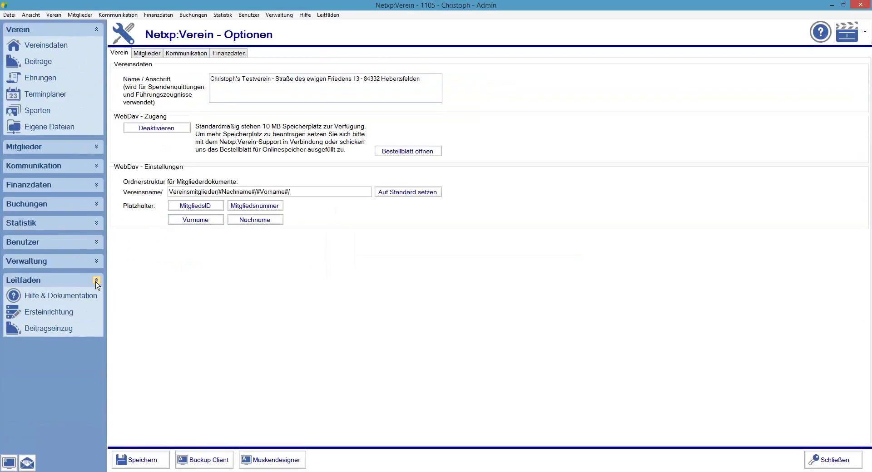
left_click(96, 280)
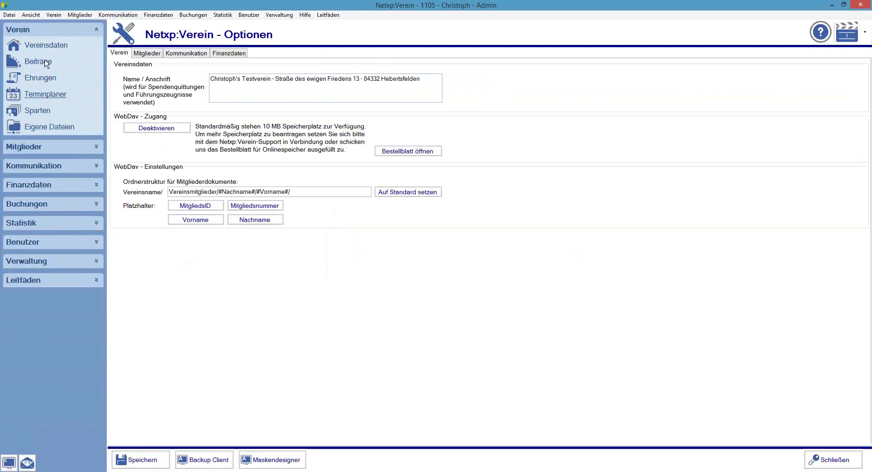
Step: Open the club's Sparten and view the list of predefined sports that can be added, without adding any
left_click(36, 111)
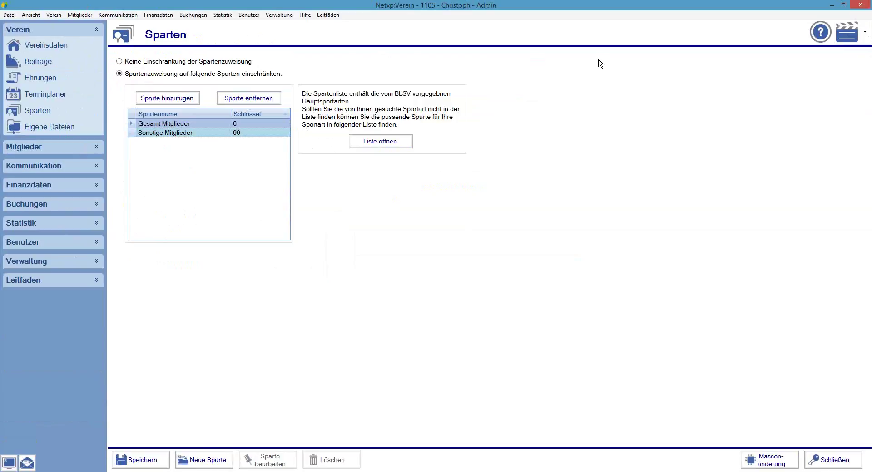
left_click(165, 101)
left_click_drag(530, 177, 641, 86)
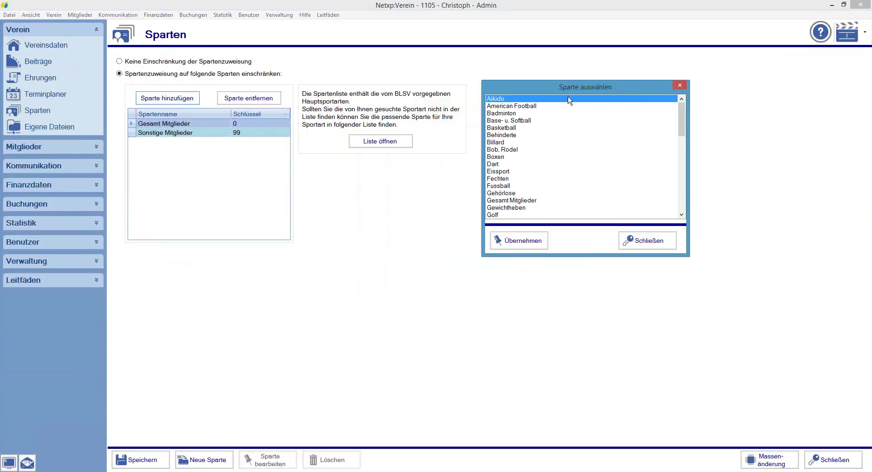
left_click(657, 245)
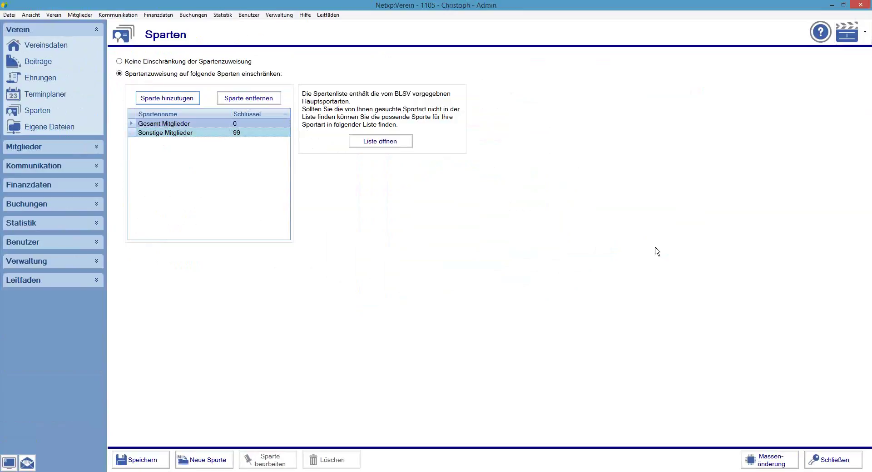
Step: Create a new Sparte named Sopran with the key S and save it
left_click(198, 464)
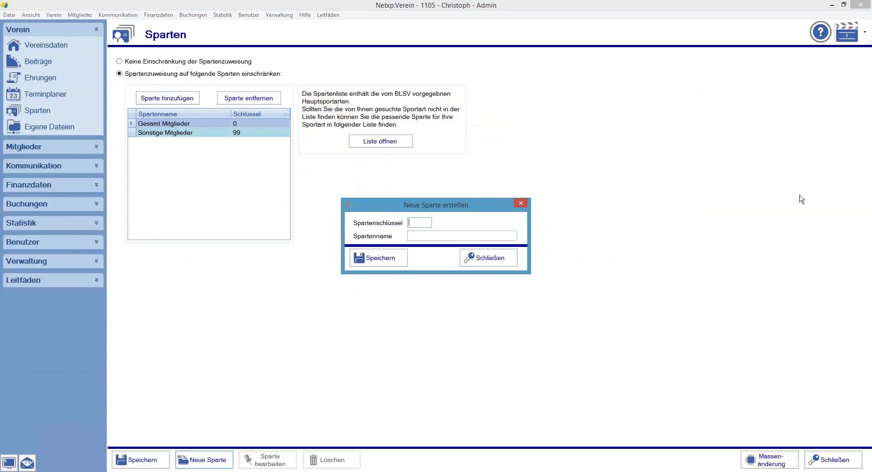
type("S")
key("Tab")
type("Sopran")
left_click(392, 262)
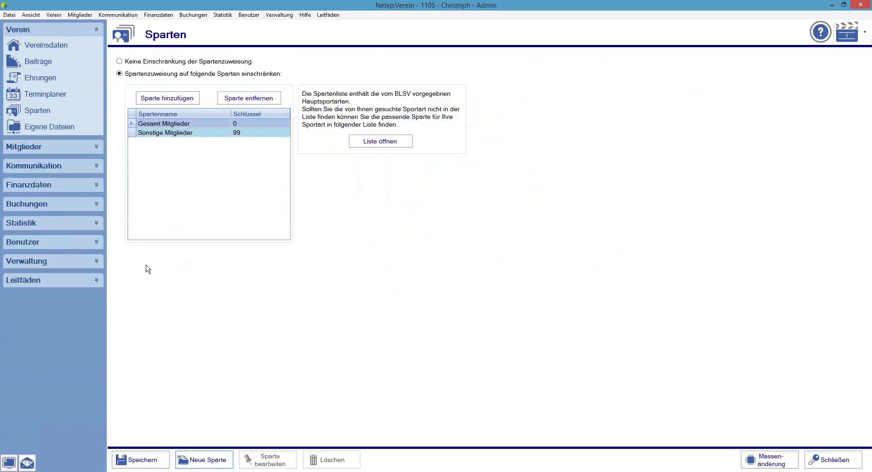
Step: Create another Sparte named Paten with the key P and save it
left_click(194, 461)
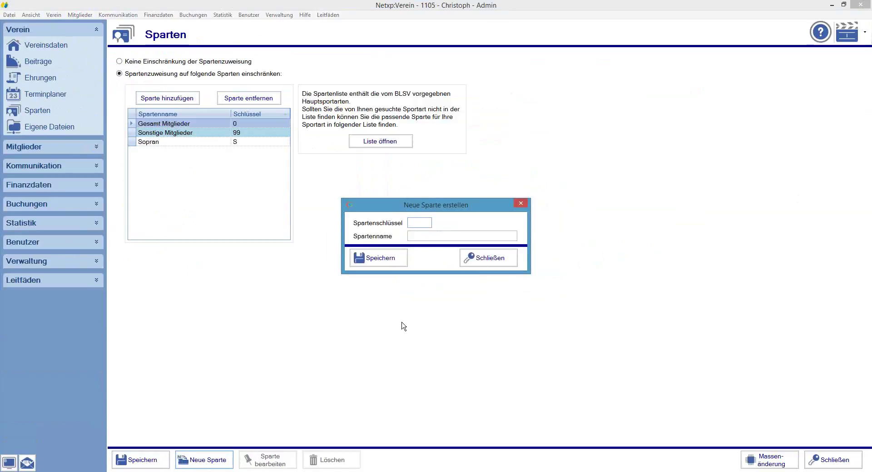
type("P")
key("Tab")
type("Paten")
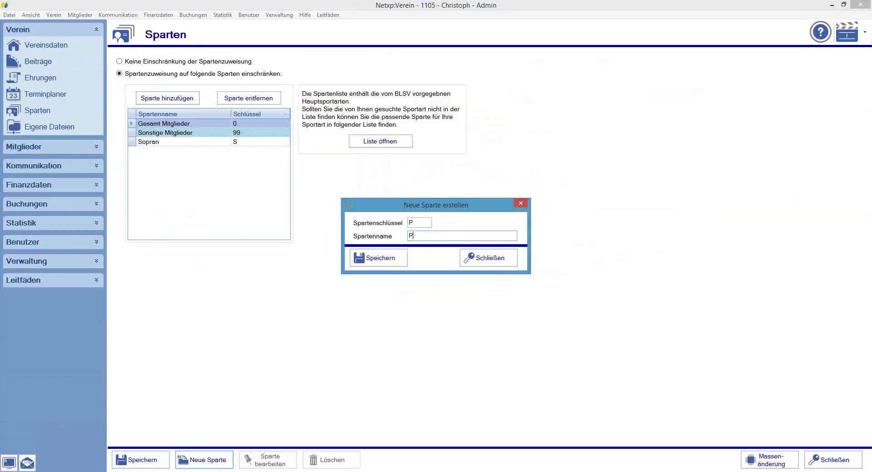
left_click(375, 261)
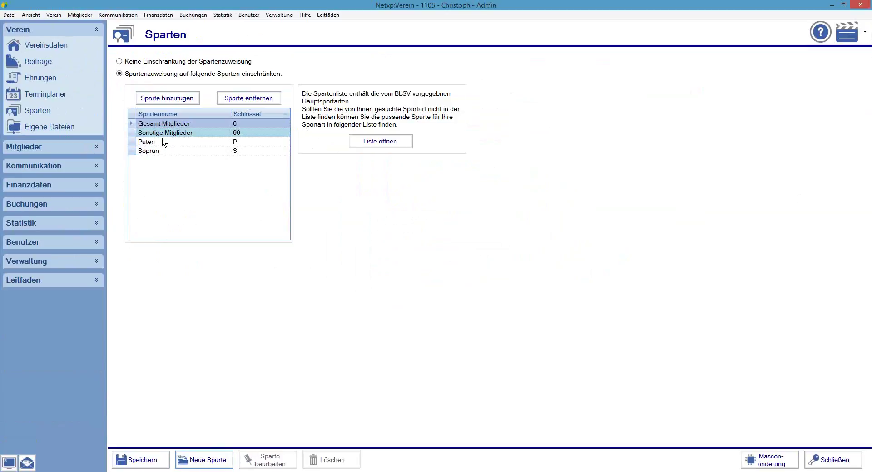
Step: View the list of tutorial videos offered for Sparten management
left_click(865, 34)
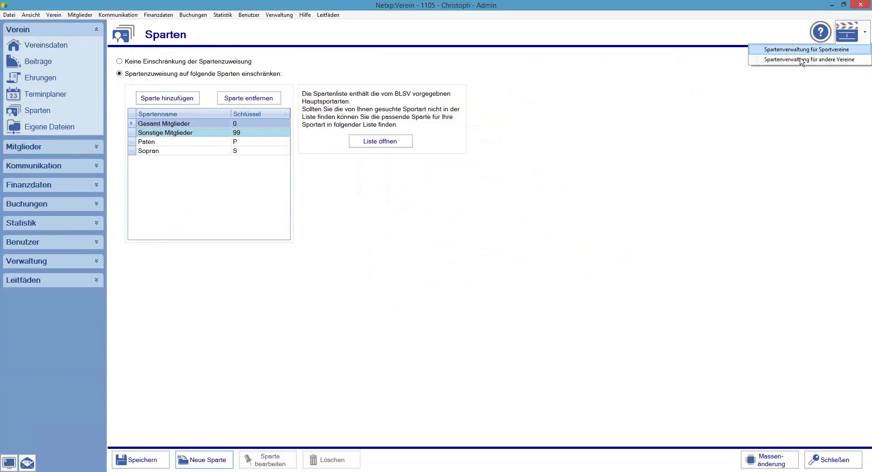
left_click(734, 154)
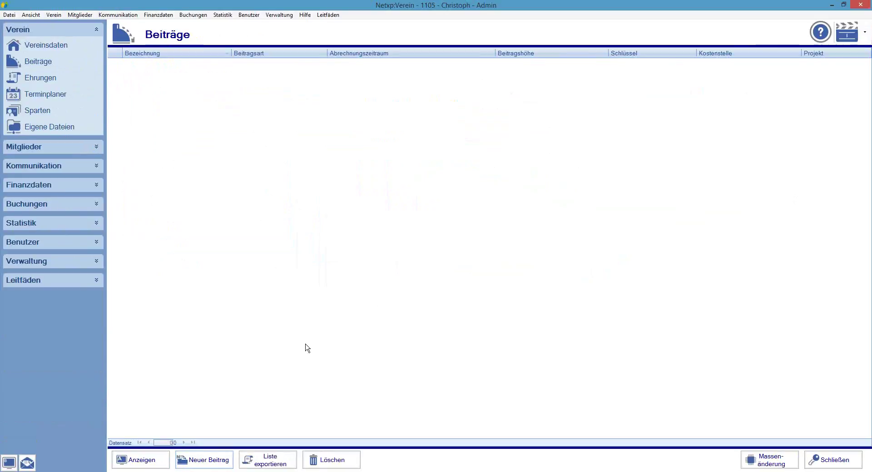
Step: Start a new Beitrag in the Beiträge list and set its Beitragsart to Gestaffelte Beiträge
left_click(199, 460)
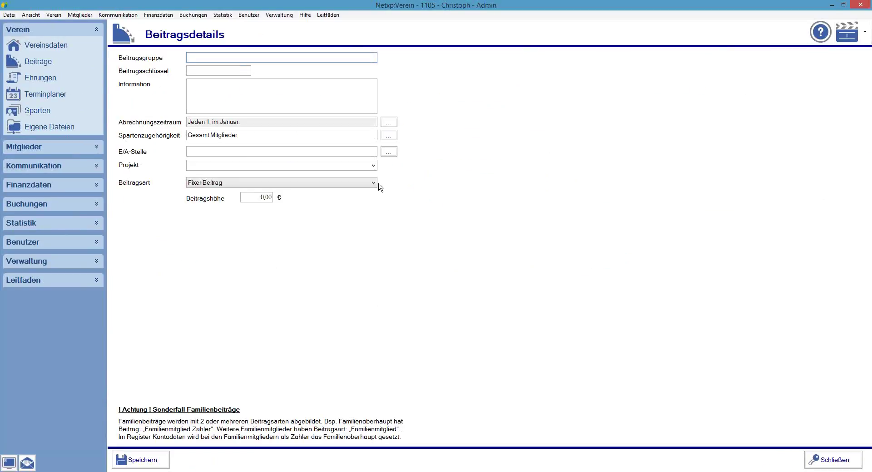
left_click(374, 184)
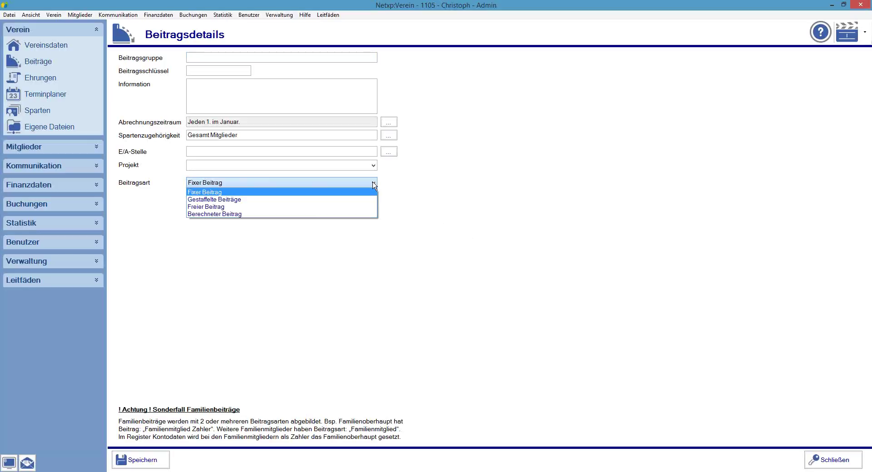
left_click(260, 193)
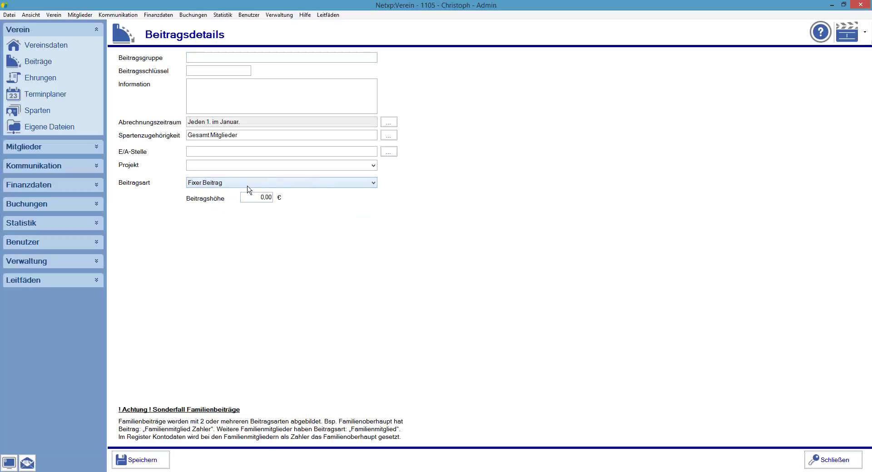
key("Tab")
left_click(343, 183)
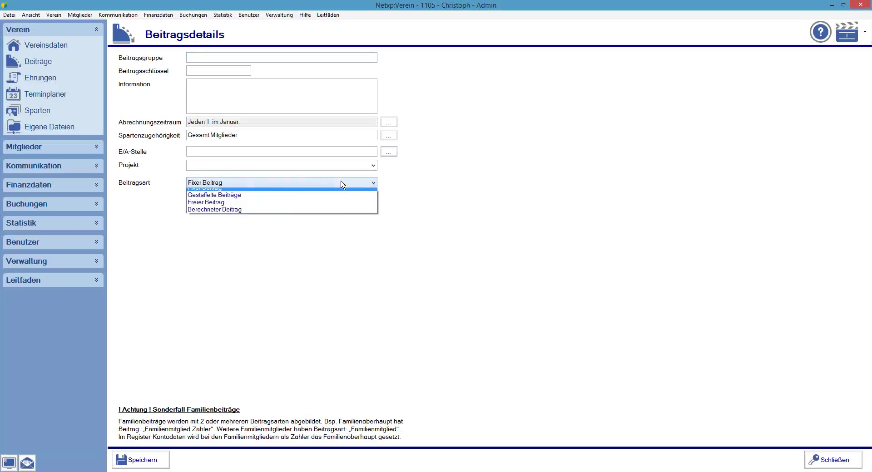
left_click(335, 199)
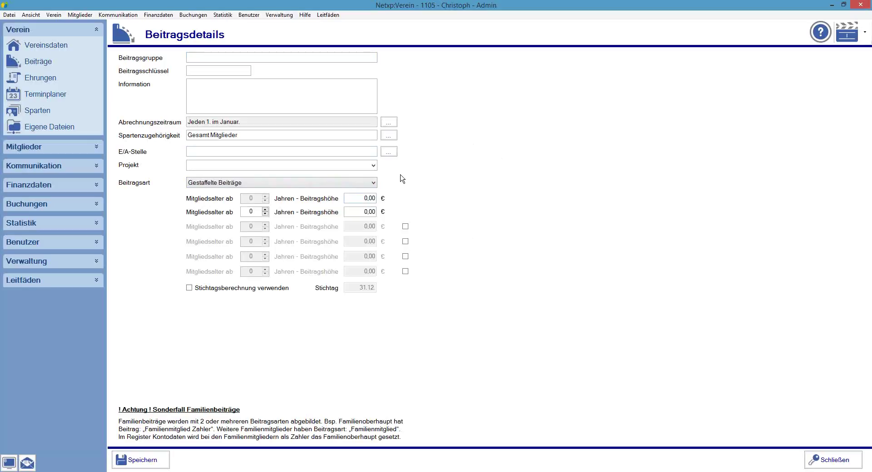
Step: Set the graduated fees to 5 € for the first tier and 10 € from age 12, and enable two more tiers
left_click(363, 199)
type("5")
key("Tab")
type("12")
left_click(350, 212)
type("10")
left_click(406, 226)
left_click(405, 241)
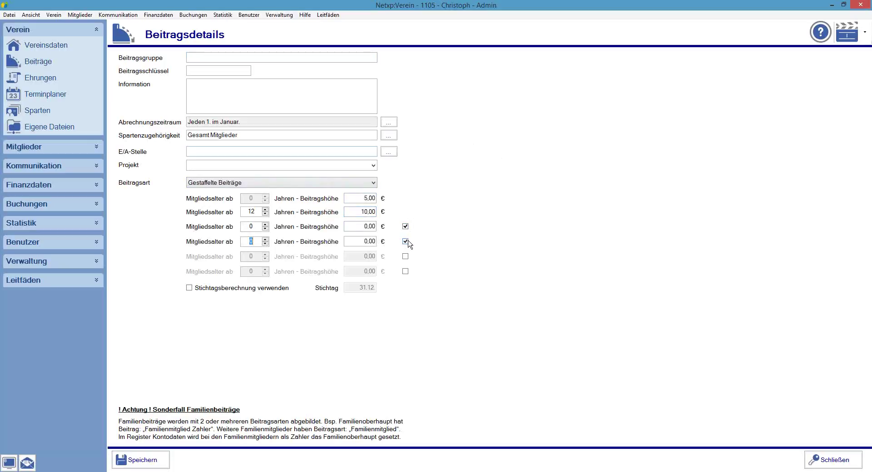
Step: Set the third tier to 20 € from age 19 and the fourth to 10 € from age 67, leaving Stichtagsberechnung off
left_click(250, 226)
type("19")
key("Tab")
type("20")
key("Tab")
type("67")
key("Tab")
type("10")
left_click(202, 288)
left_click(189, 288)
Step: Change the Beitragsart to Freier Beitrag and check the remaining type options without selecting another
left_click(255, 185)
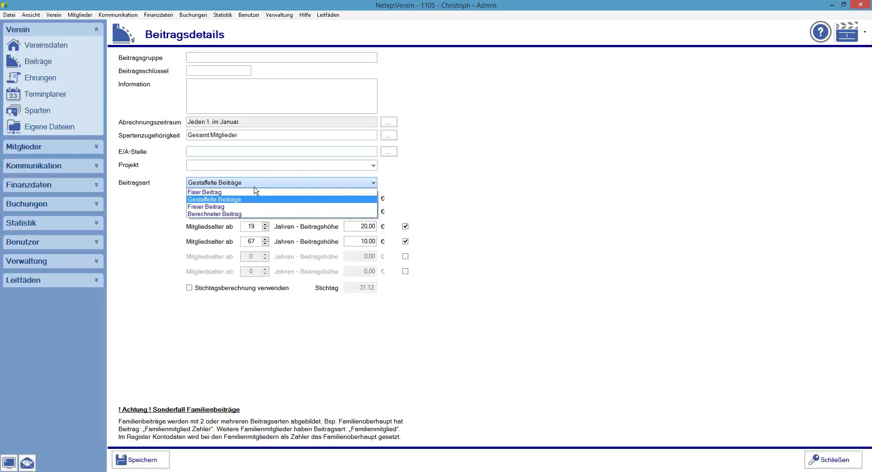
left_click(201, 208)
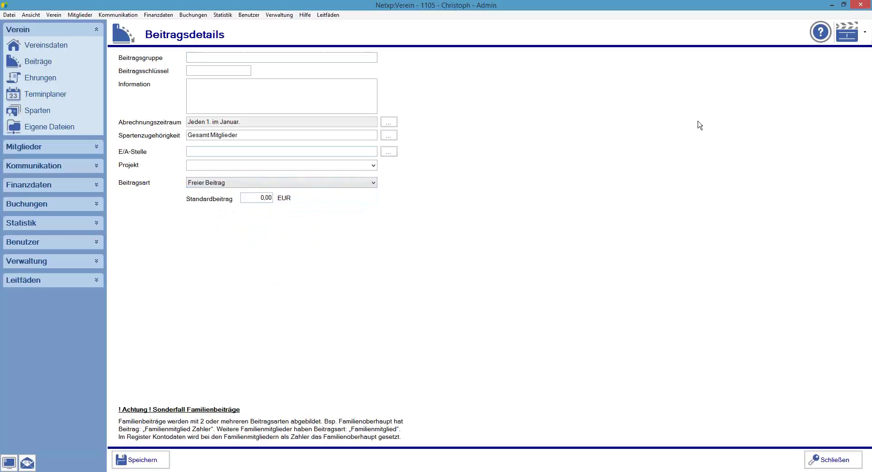
left_click(316, 185)
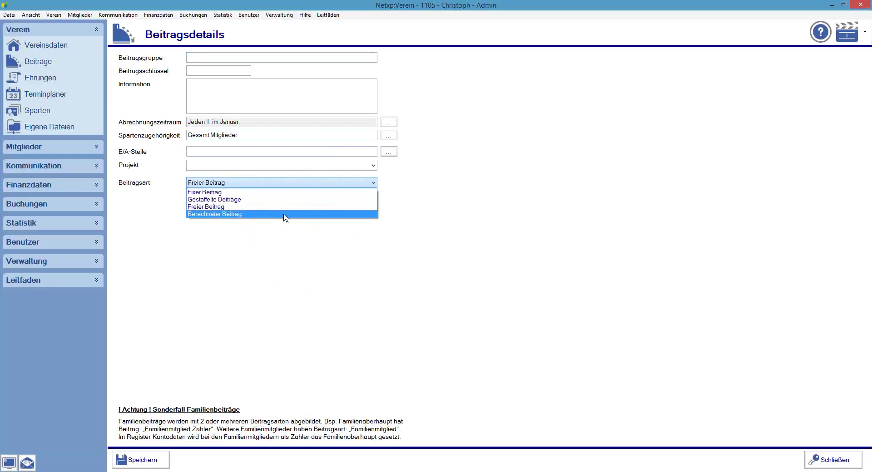
left_click(574, 161)
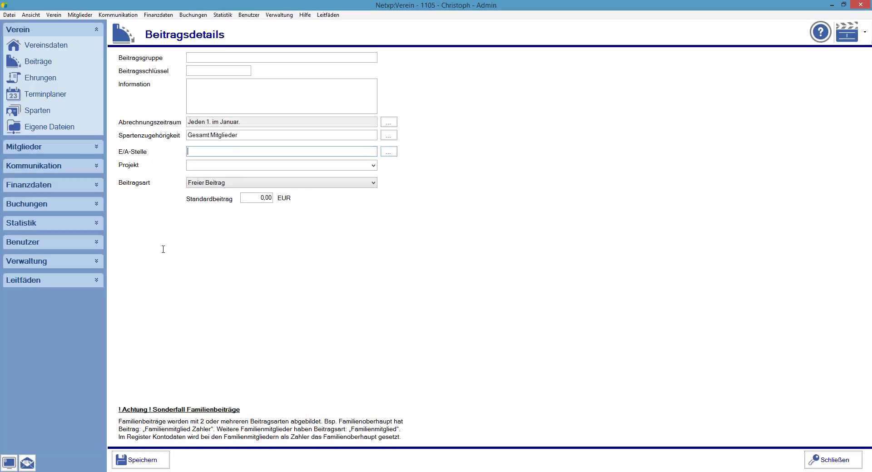
Step: View the list of tutorial videos offered for managing Beiträge
left_click(847, 32)
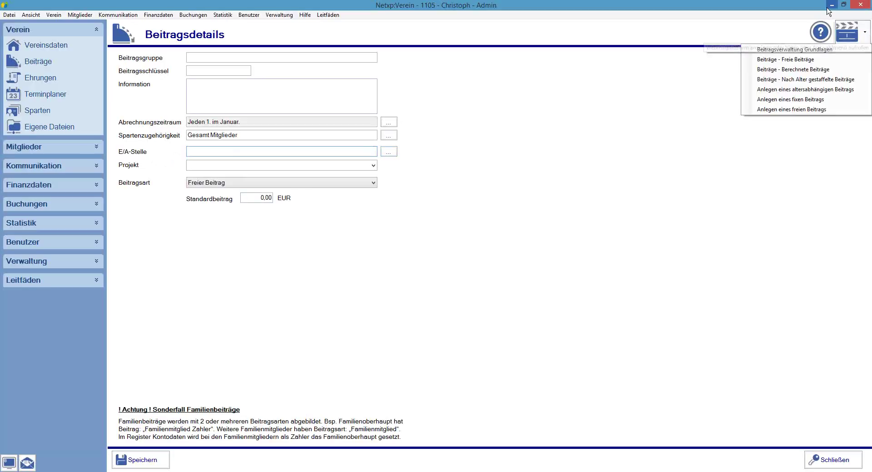
left_click(862, 36)
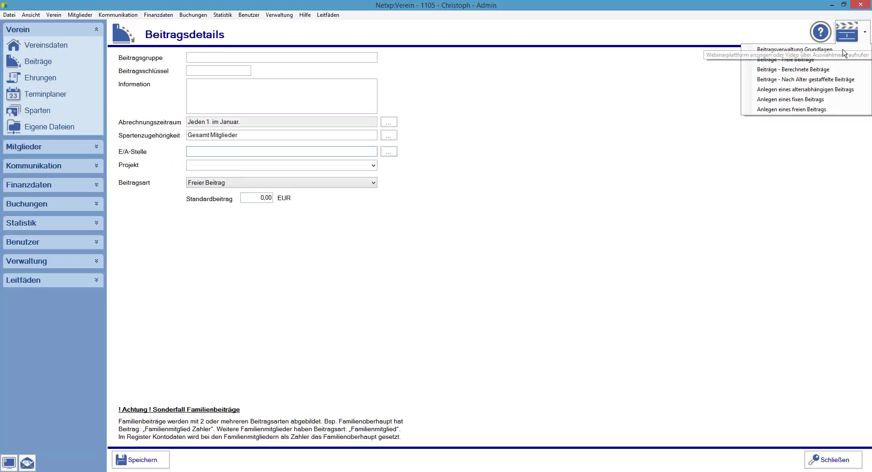
left_click(820, 229)
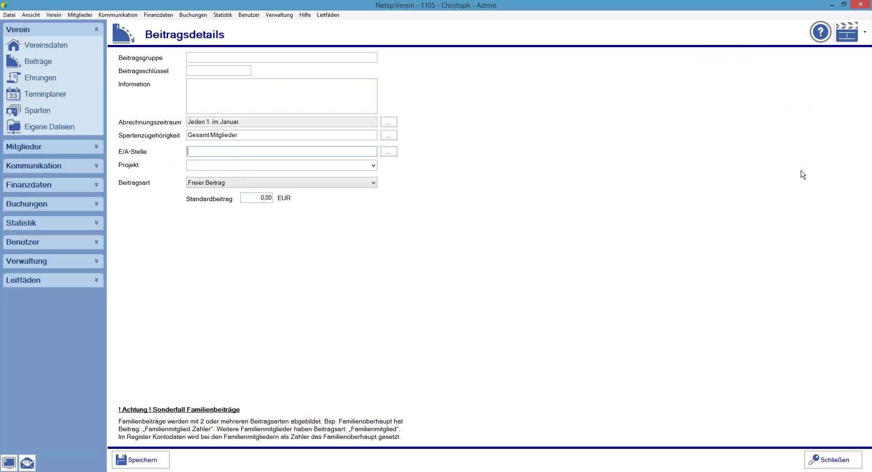
Step: Open the Mitgliederliste and display the Spalten chooser for the Mitglieder mit Adresse view
left_click(98, 147)
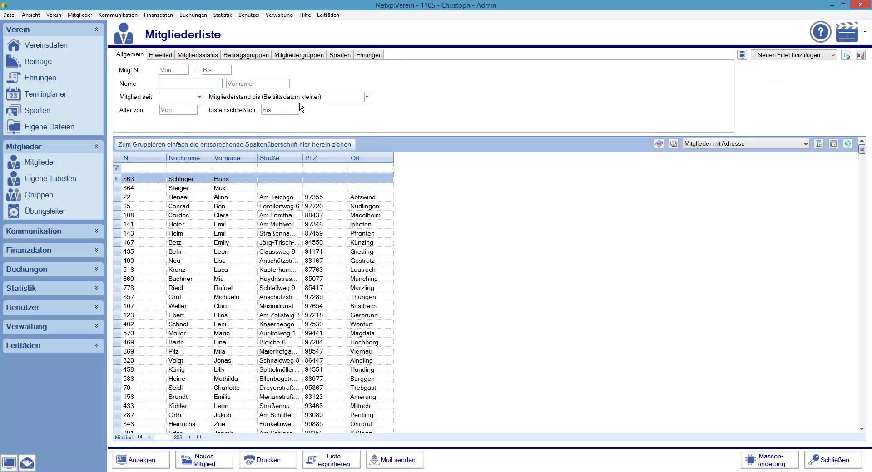
left_click(726, 145)
left_click(726, 145)
left_click(848, 144)
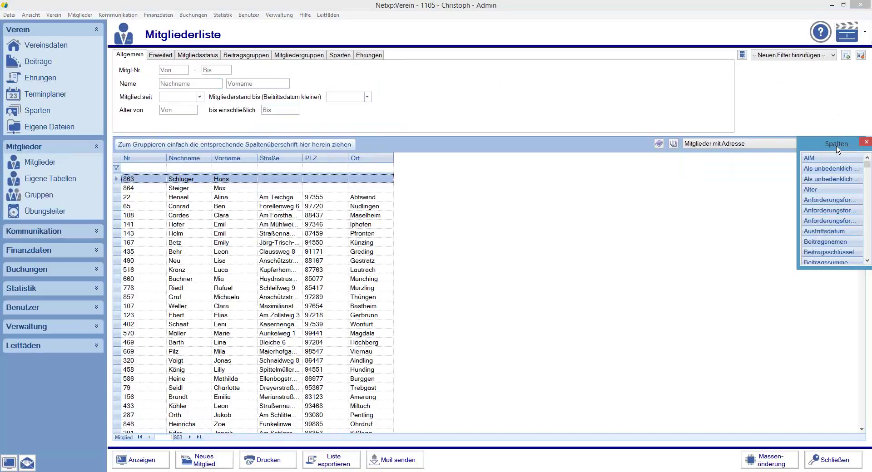
Step: Add the Alter column between PLZ and Ort and the Beitragsnamen column after Ort in the member list
left_click_drag(835, 149, 695, 111)
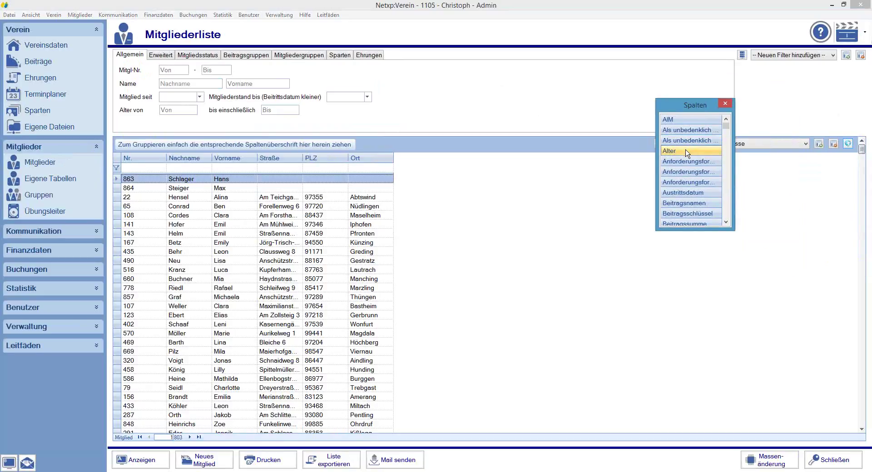
left_click_drag(686, 155, 345, 160)
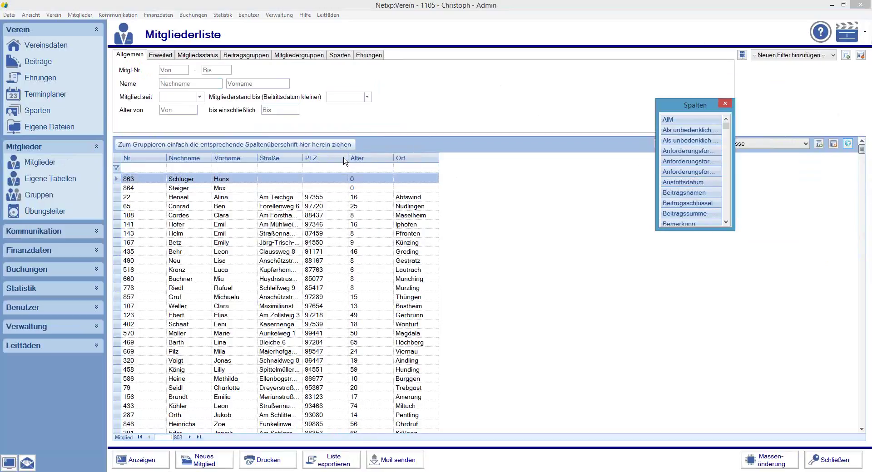
left_click_drag(670, 193, 436, 171)
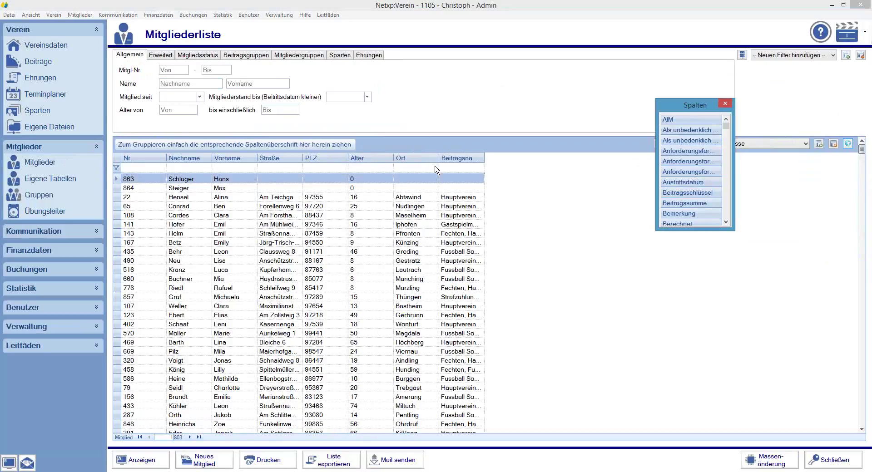
Step: Remove the Beitragsnamen, Ort and Alter columns from the member list and close the Spalten chooser
left_click_drag(484, 158, 496, 119)
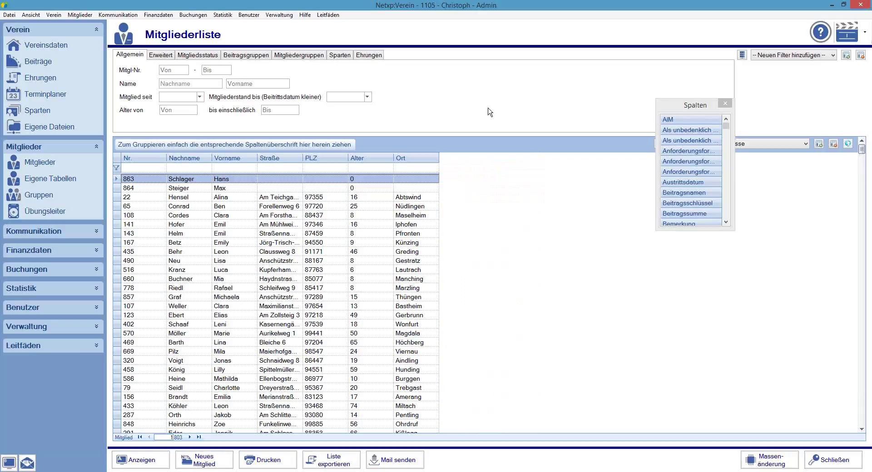
left_click_drag(411, 158, 395, 195)
left_click_drag(374, 164, 719, 132)
left_click(723, 105)
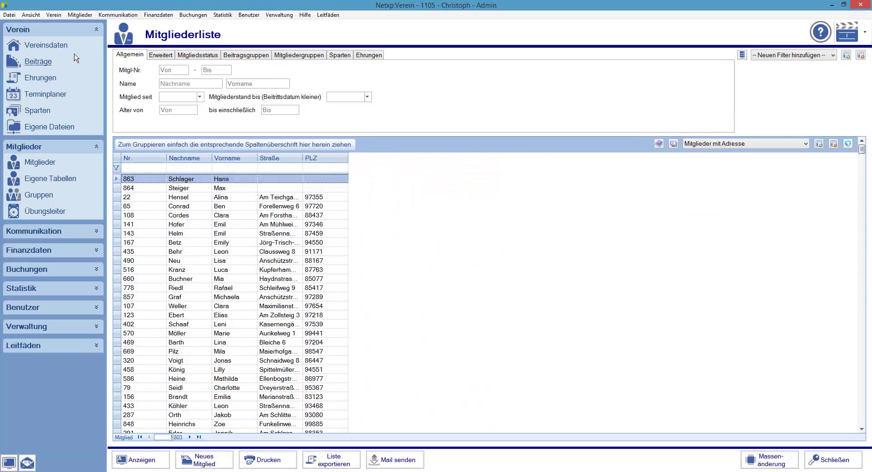
Step: Search the member list by the beginning of a member's last name, and clear the name filter
left_click(205, 87)
type("sperl")
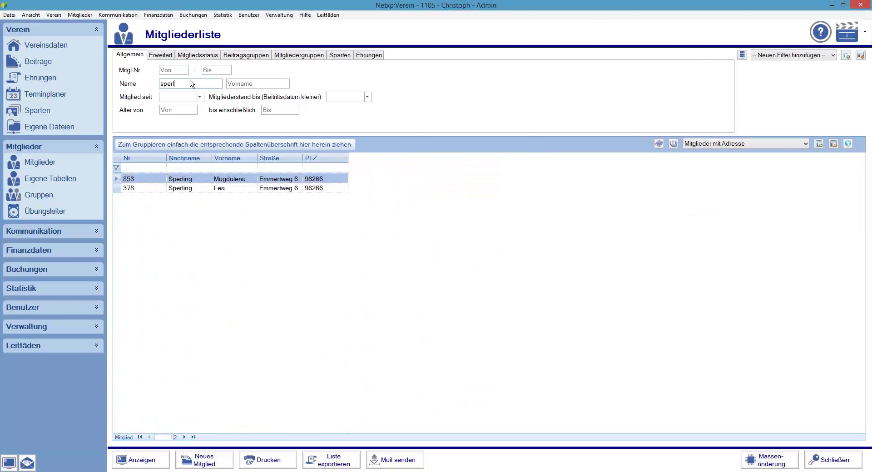
double_click(178, 83)
key("BackSpace")
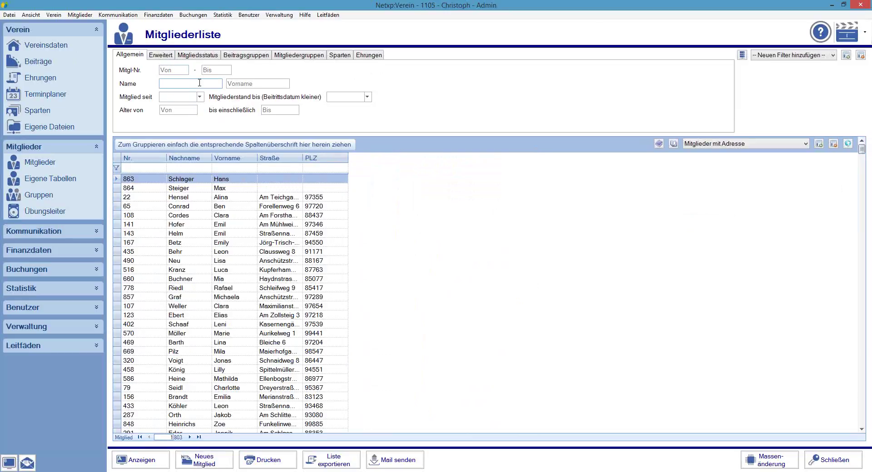
Step: Filter the member list to ages 5 through 15 inclusive and select the sixth member in the list
left_click(191, 111)
type("5")
left_click(280, 110)
type("15")
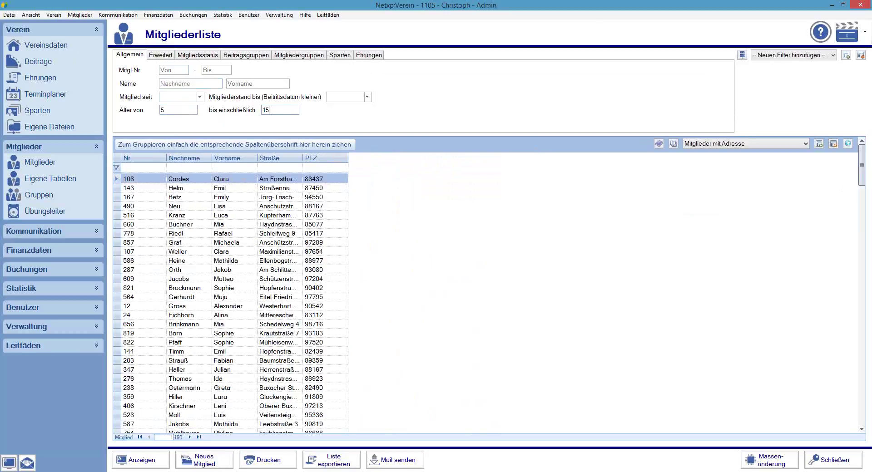
left_click(313, 225)
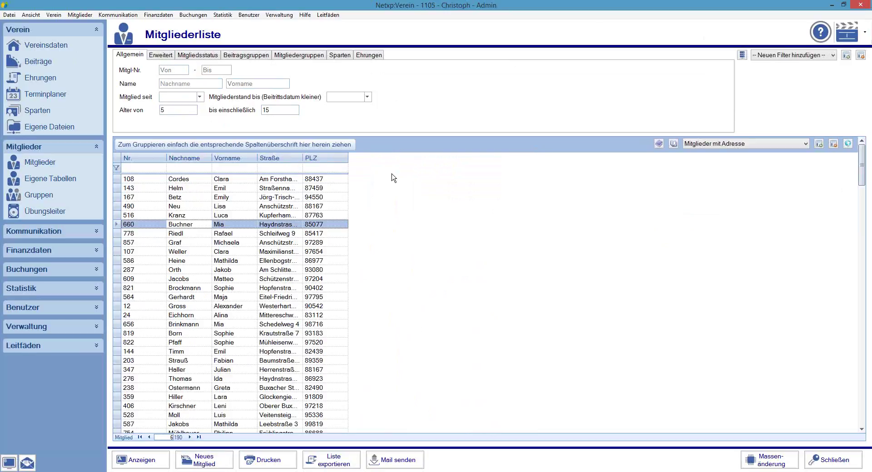
Step: View the Kontenverwaltung and the Einnahmen-/Ausgabenstellen in the Finanzdaten area
left_click(30, 251)
left_click(40, 265)
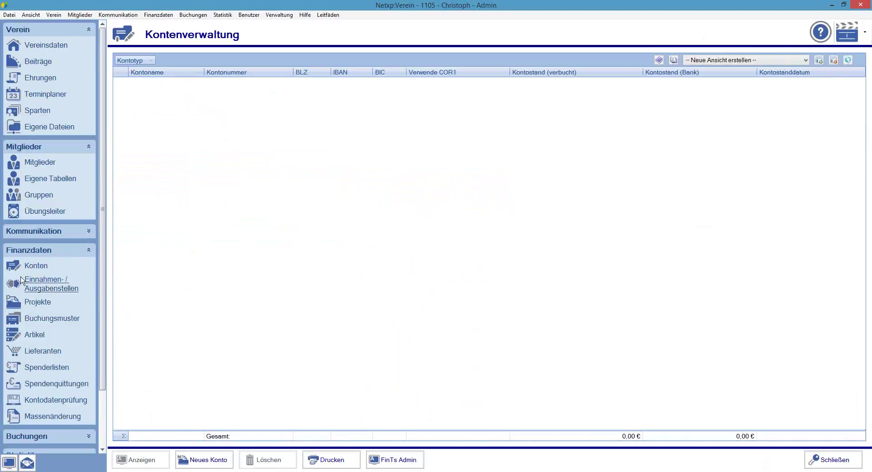
left_click(43, 285)
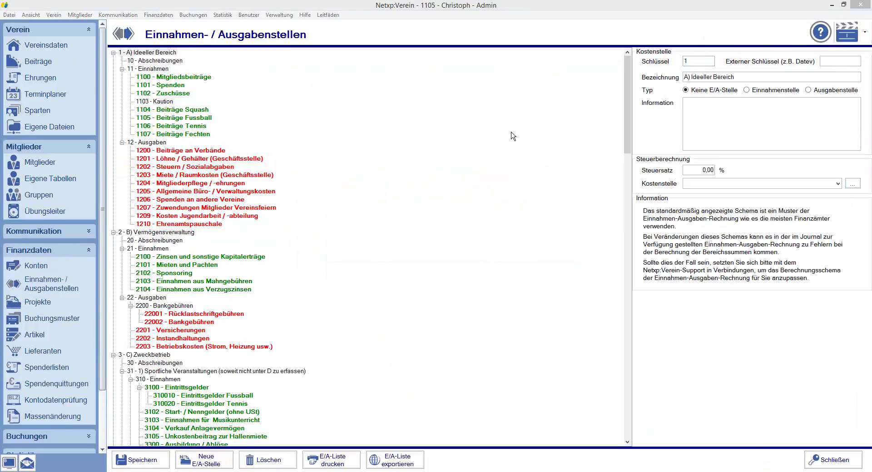
Step: Collapse the A) Ideeller Bereich and B) Vermögensverwaltung branches in the tree of Einnahmen-/Ausgabenstellen
left_click(113, 55)
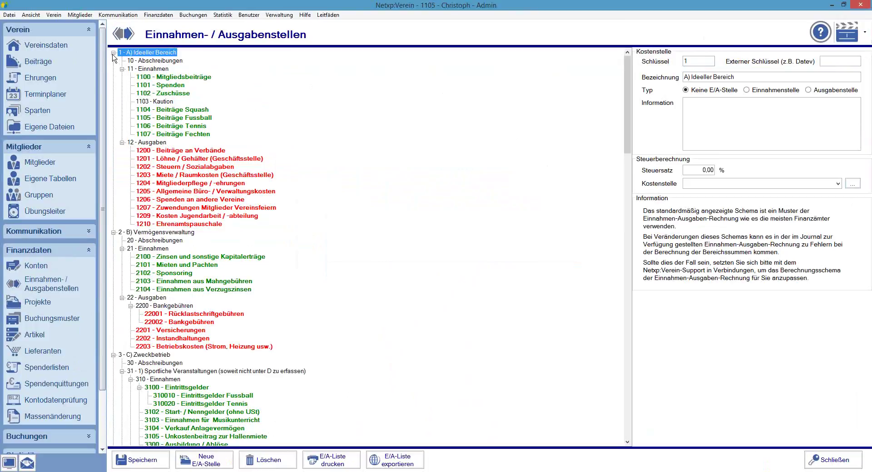
left_click(113, 53)
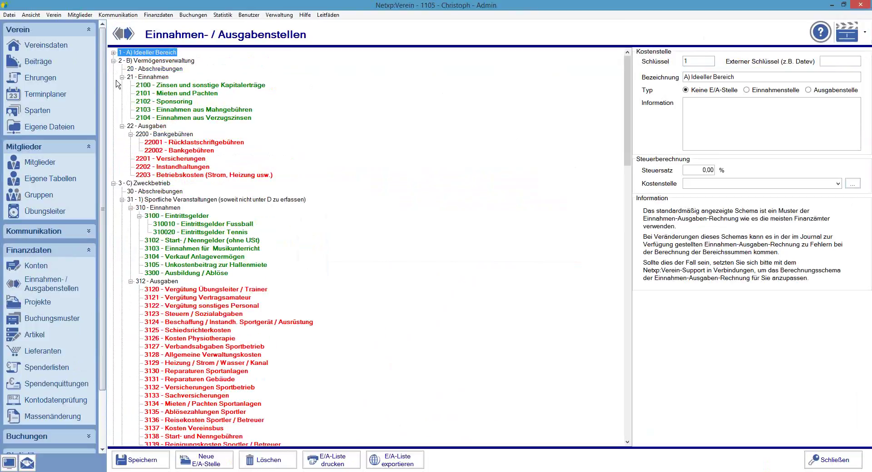
left_click(114, 61)
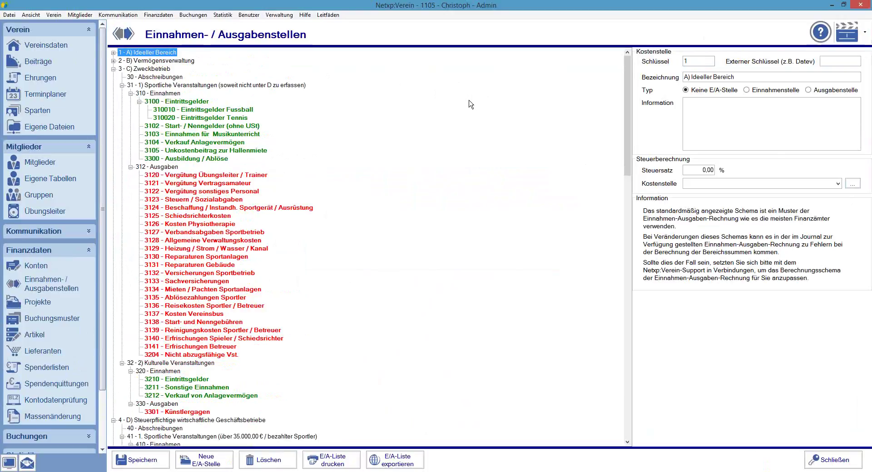
Step: Open the Projekte list and select the project Sommerfest 2016
left_click(27, 303)
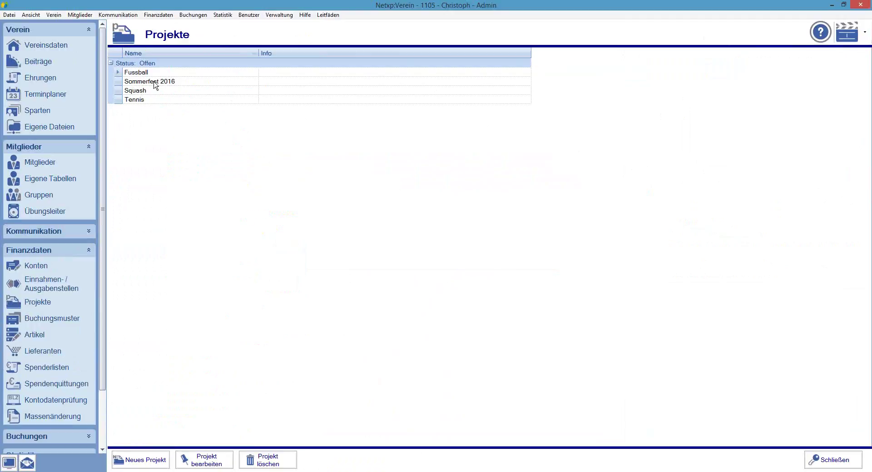
left_click(173, 86)
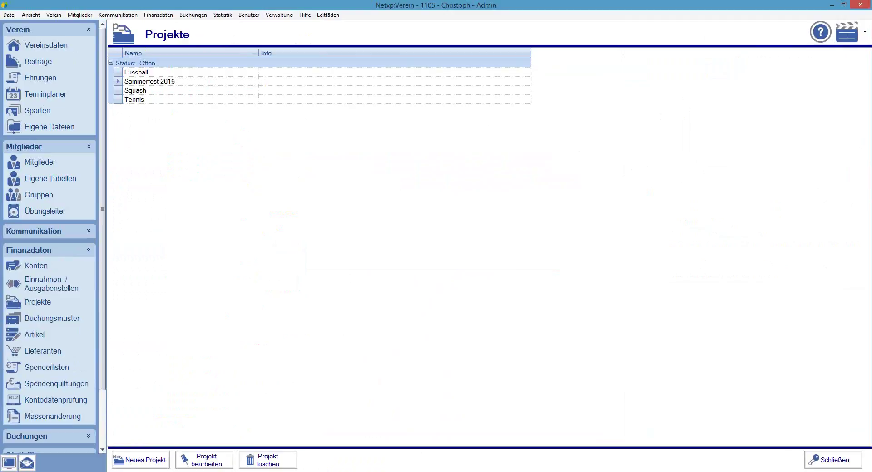
Step: Return to the Einnahmen-/Ausgabenstellen and view the list of tutorial videos offered there
left_click(28, 291)
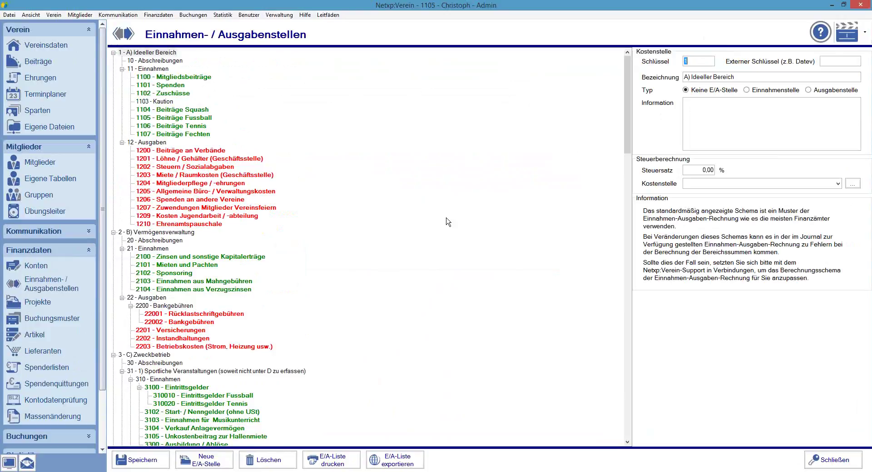
left_click(865, 33)
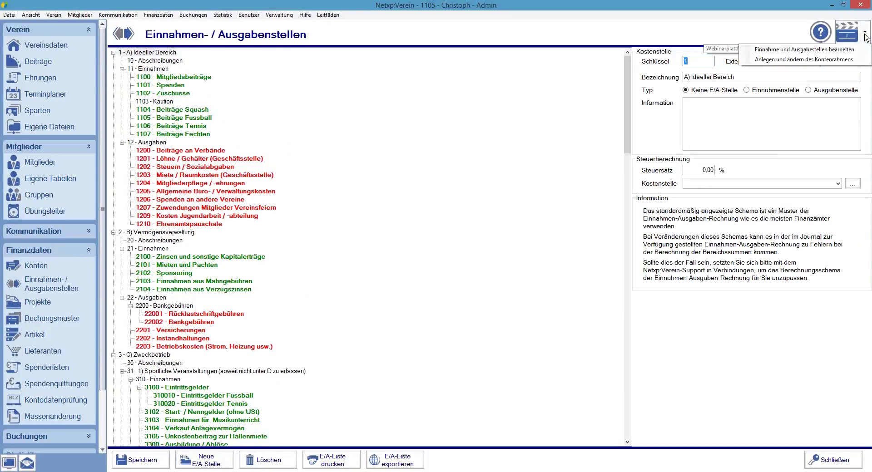
left_click(458, 139)
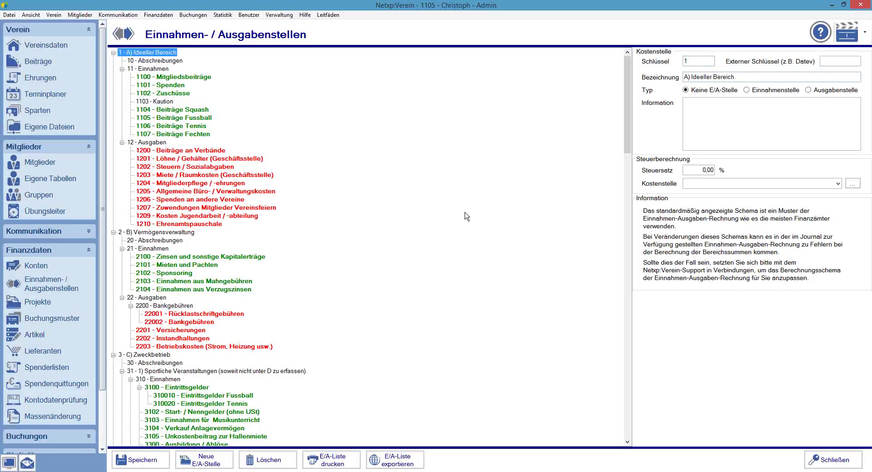
Step: Open the Projekte list and view the tutorial videos offered for working with projects
left_click(43, 304)
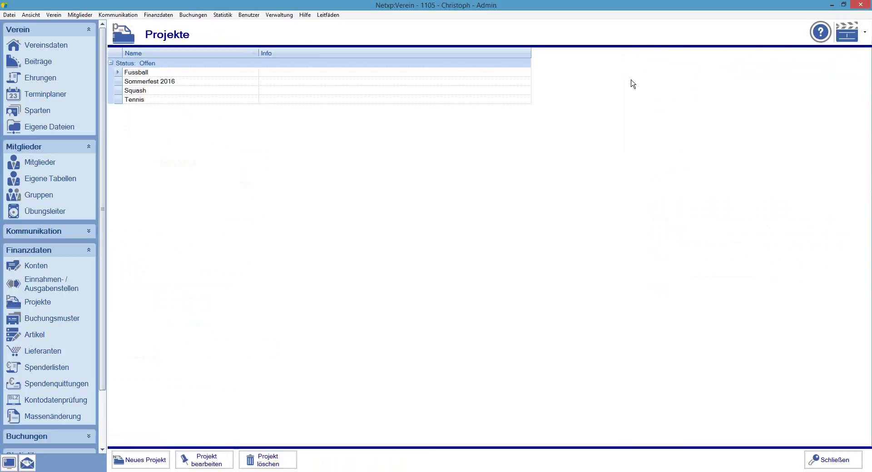
left_click(864, 33)
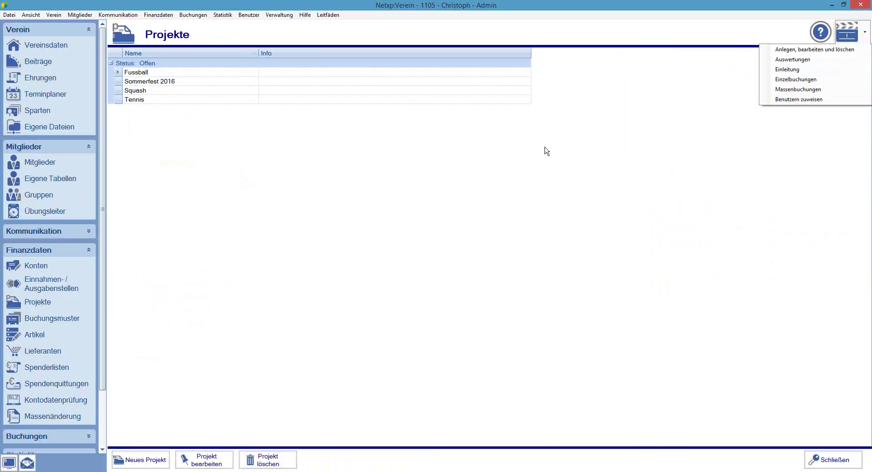
left_click(302, 173)
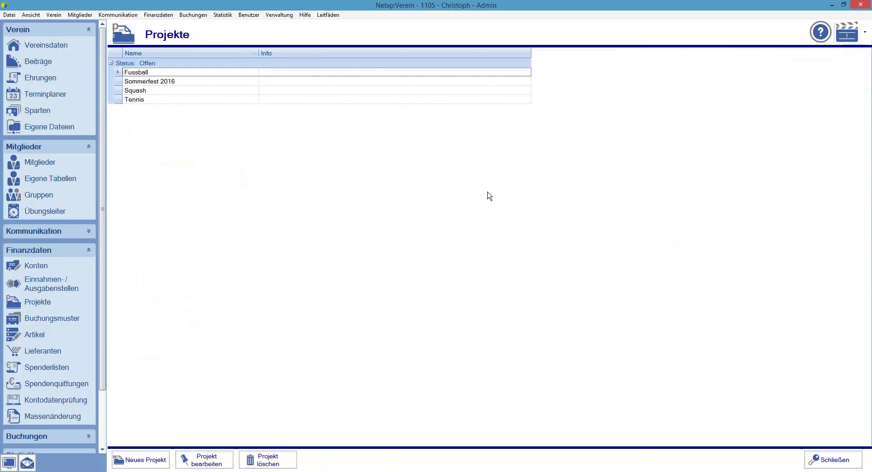
Step: Collapse the Finanzdaten group, open the Benutzerliste and view the tutorial videos offered for Benutzerverwaltung
left_click(90, 250)
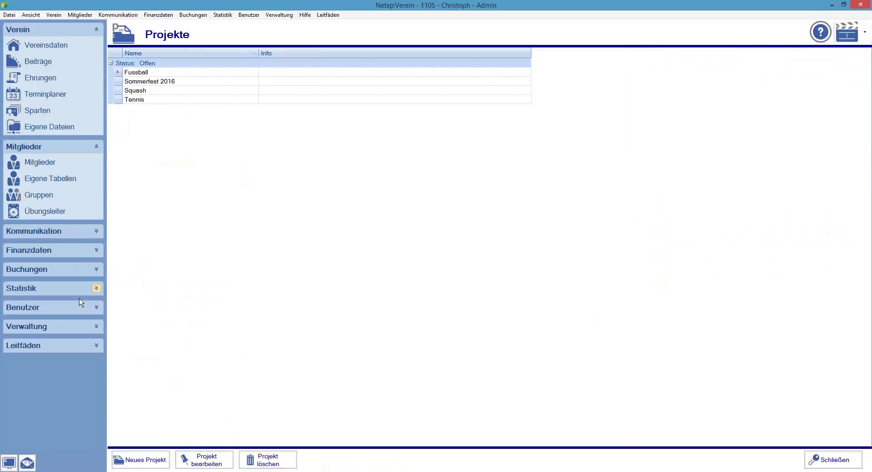
left_click(64, 312)
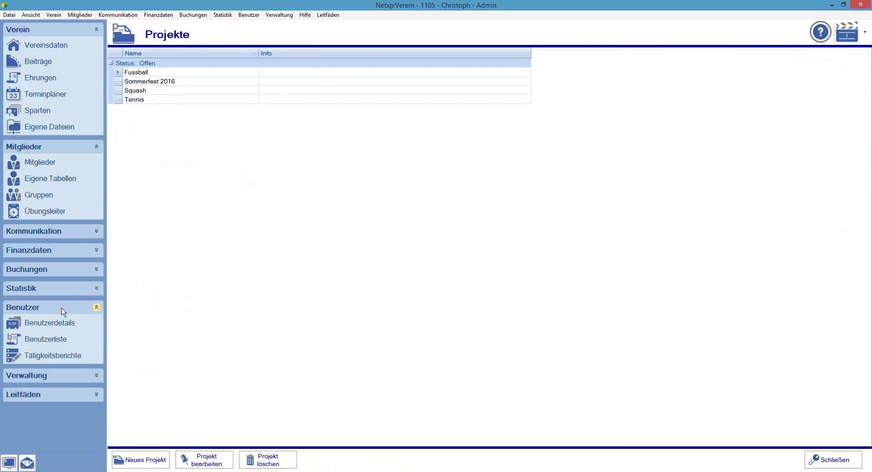
left_click(47, 344)
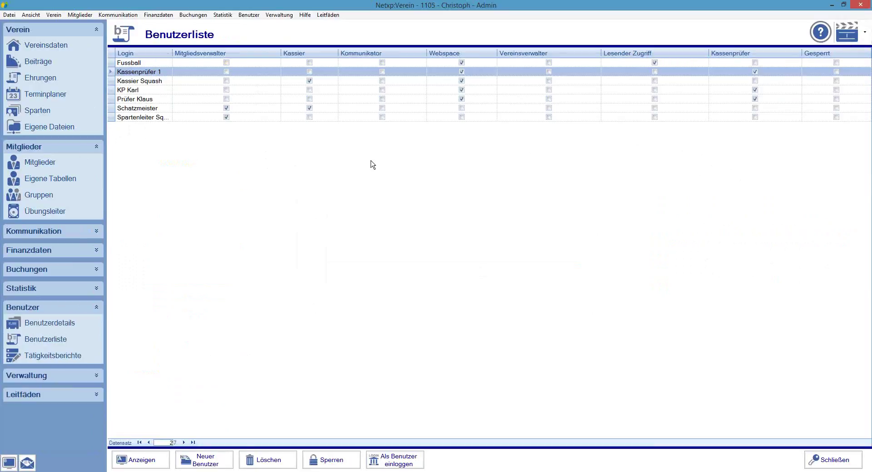
left_click(865, 32)
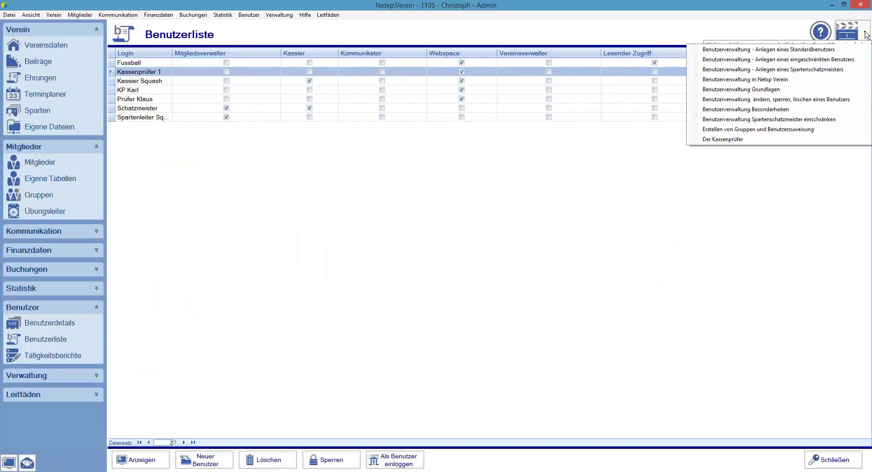
left_click(592, 294)
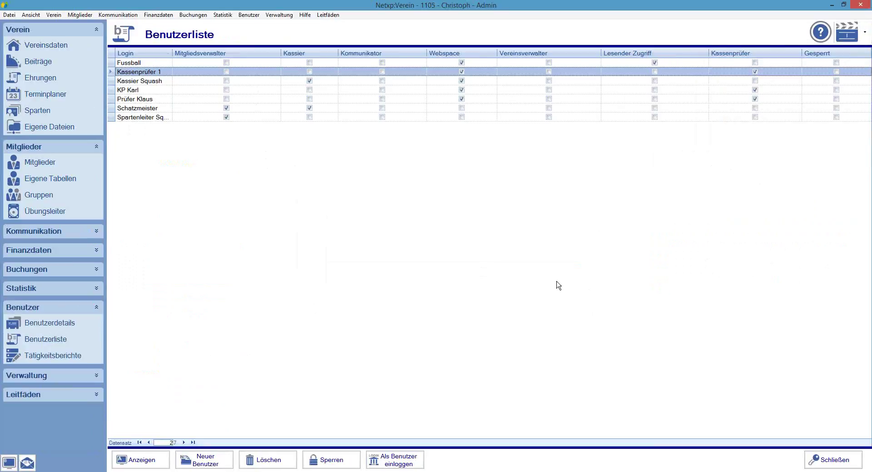